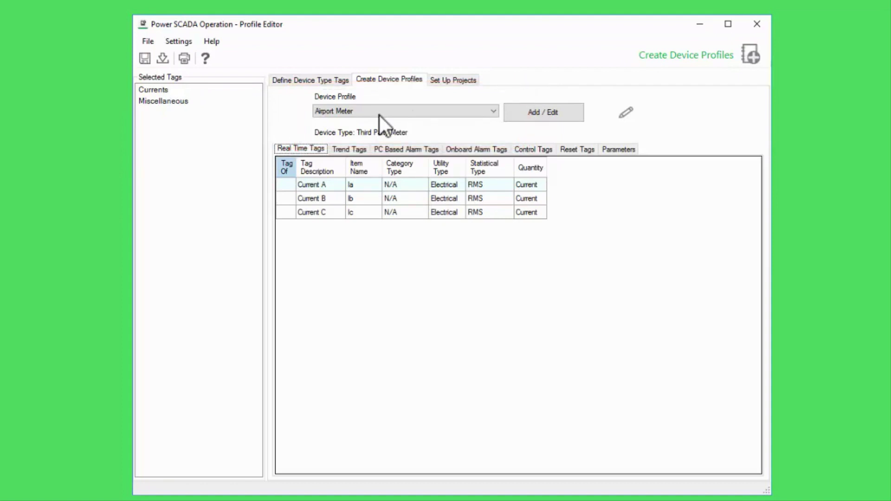
- Open the Airport Meter profile for editing and advance to its tags page listing Current A, B, C
{"action": "left_click", "coordinate": [545, 107]}
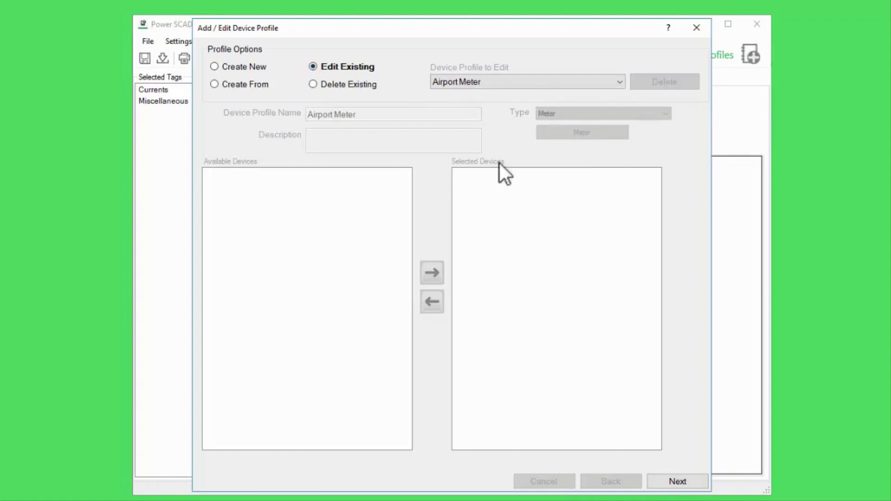
{"action": "left_click", "coordinate": [678, 482]}
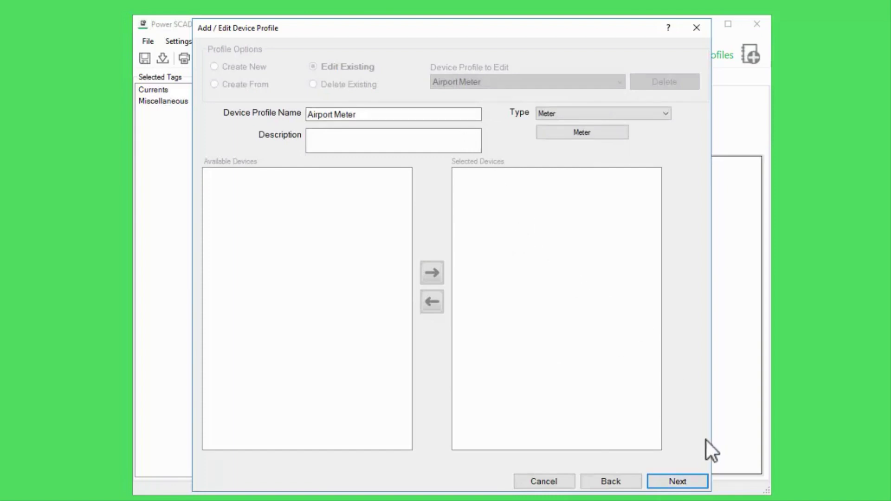
{"action": "left_click", "coordinate": [676, 479]}
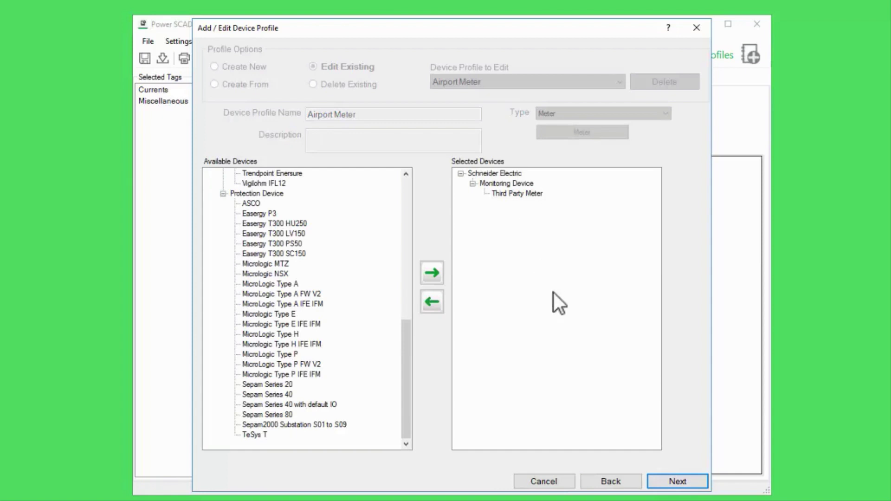
{"action": "left_click", "coordinate": [677, 482]}
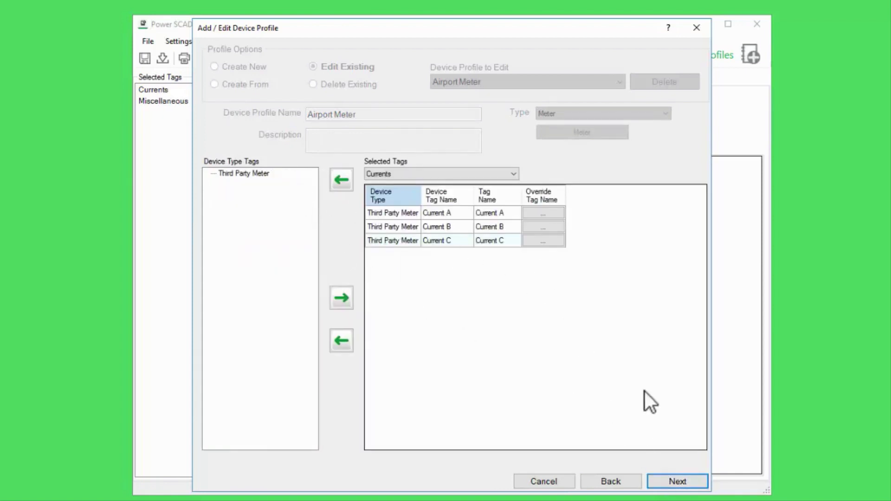
- Make Miscellaneous tag Breaker Status - Closed a PC-based alarm, with the wizard set to close on Finish
{"action": "left_click", "coordinate": [690, 482]}
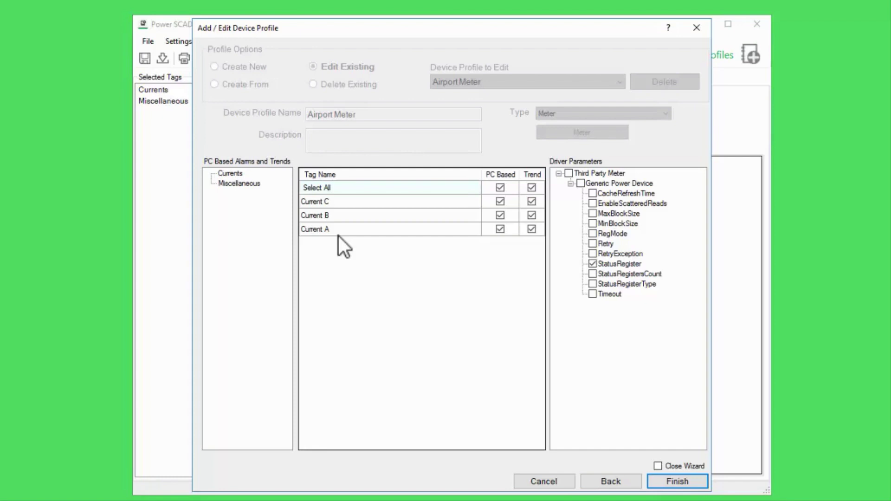
{"action": "left_click", "coordinate": [246, 185]}
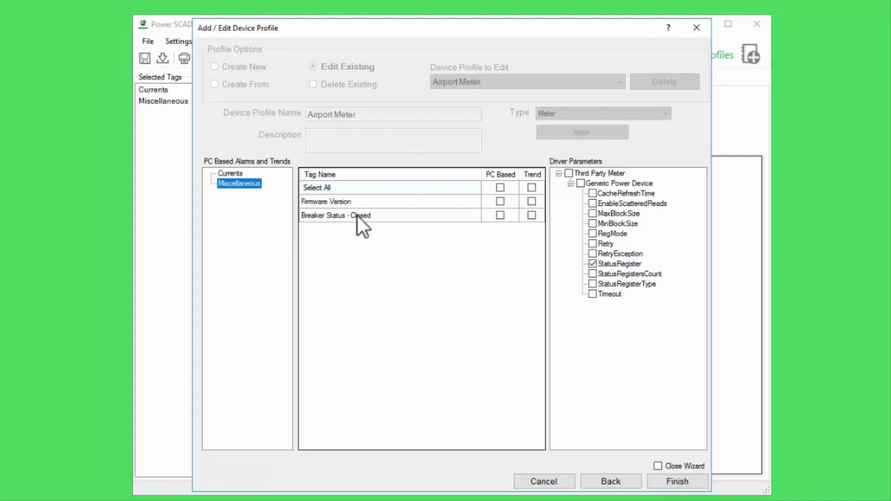
{"action": "left_click", "coordinate": [497, 217]}
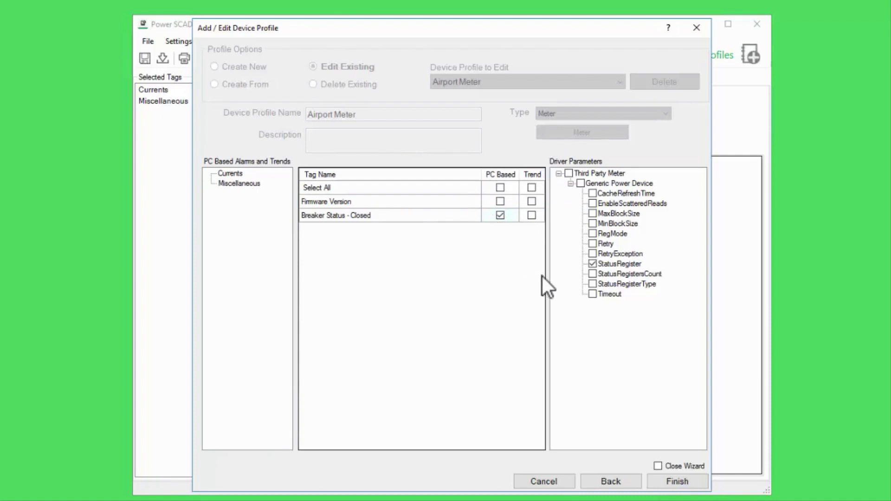
{"action": "left_click", "coordinate": [658, 466]}
- Finish the wizard and view the PC Based Alarm Tags, leaving Current A at Low
{"action": "left_click", "coordinate": [676, 481]}
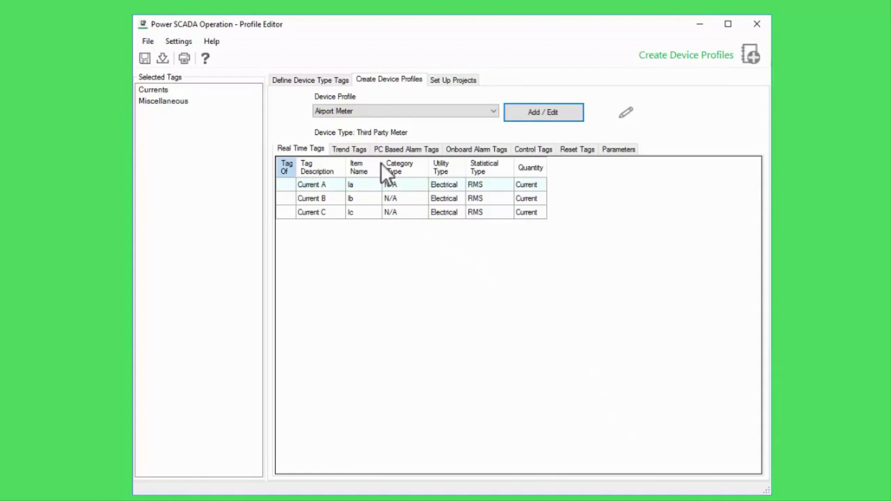
{"action": "left_click", "coordinate": [389, 150]}
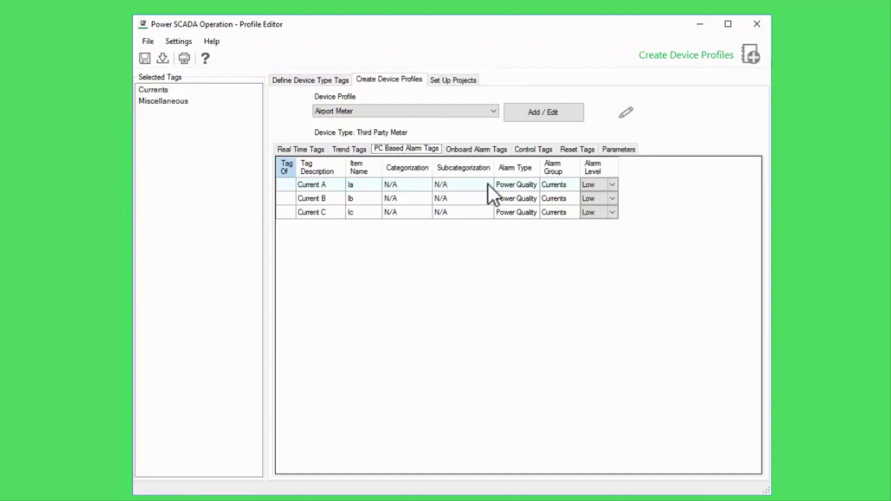
{"action": "left_click", "coordinate": [612, 187]}
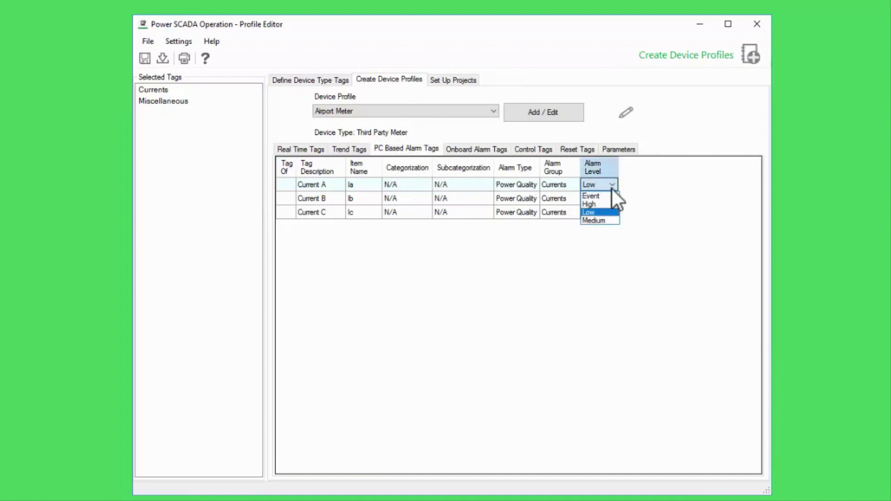
{"action": "left_click", "coordinate": [611, 185]}
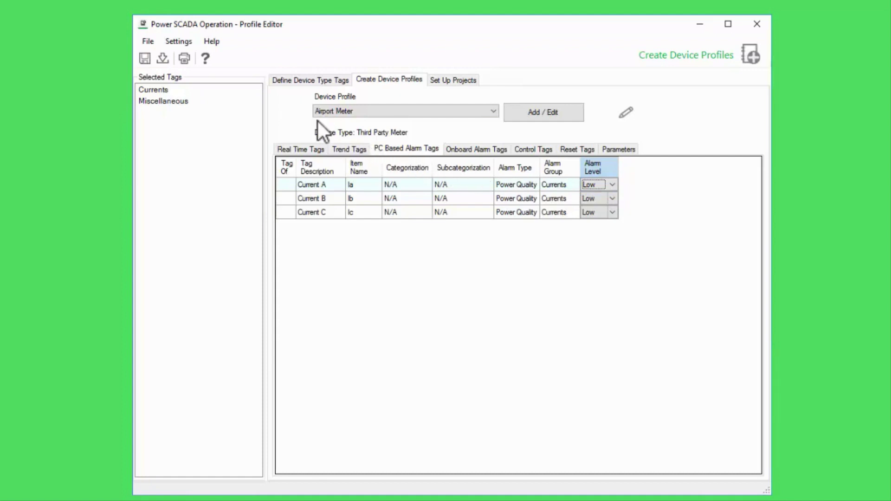
- Change Breaker Status - Closed's alarm level under Miscellaneous from Event to Medium
{"action": "left_click", "coordinate": [172, 101]}
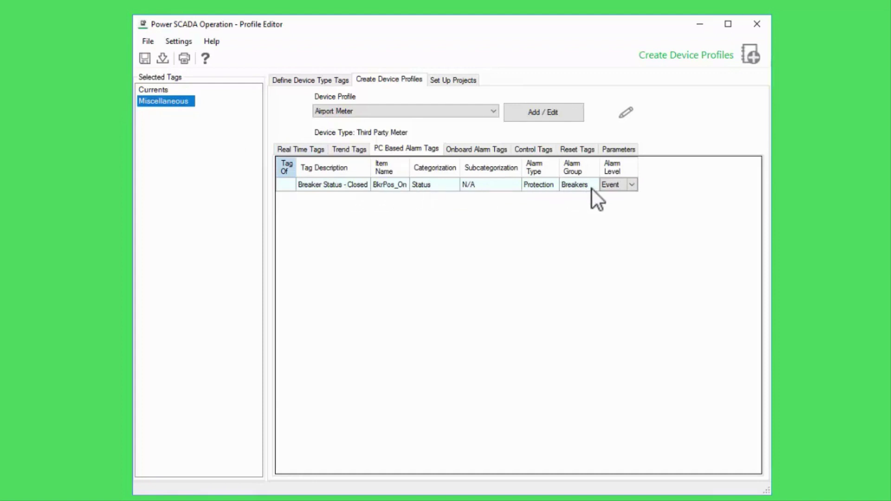
{"action": "left_click", "coordinate": [614, 186]}
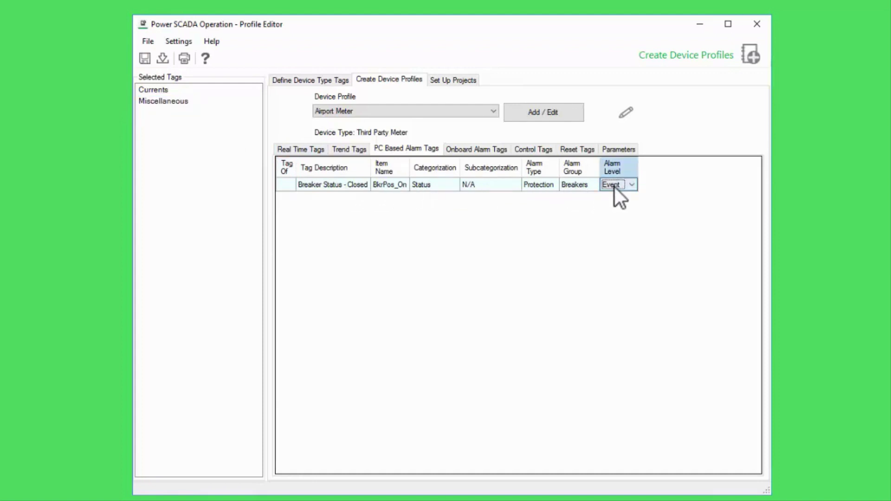
{"action": "left_click", "coordinate": [627, 185]}
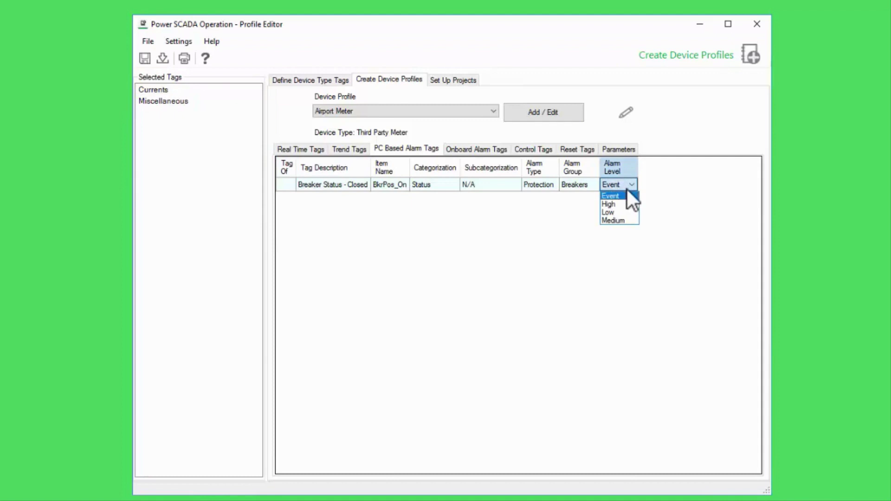
{"action": "left_click", "coordinate": [623, 220]}
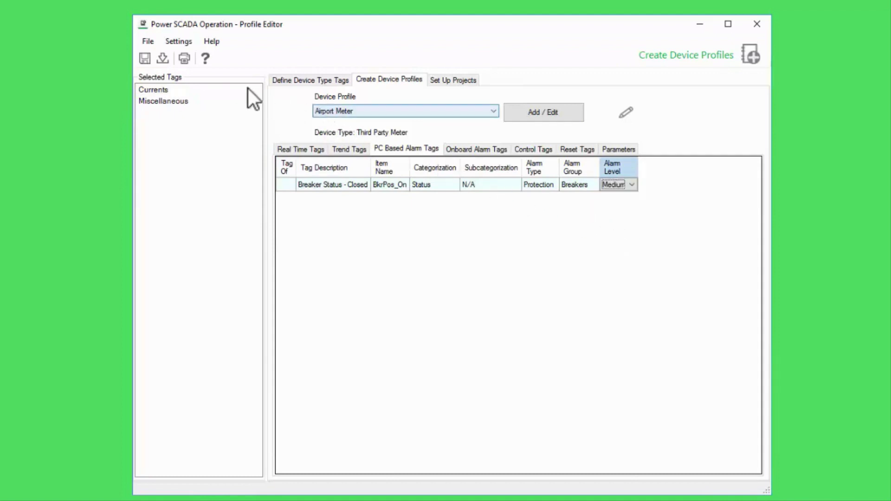
- Save Airport Meter and start a new profile created from PM 5350 Standard
{"action": "left_click", "coordinate": [145, 54]}
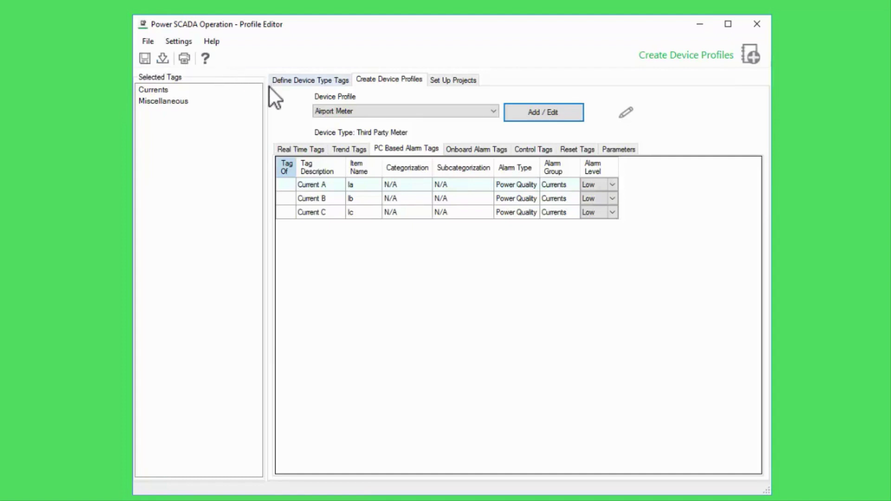
{"action": "left_click", "coordinate": [567, 113]}
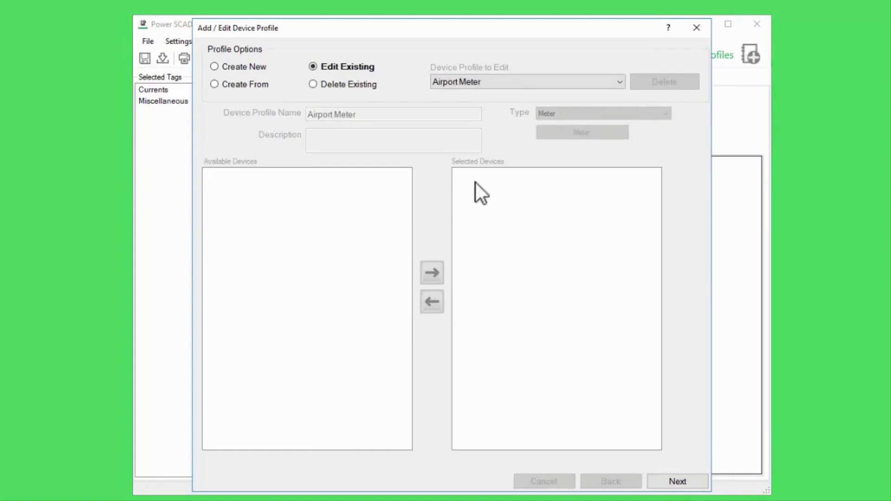
{"action": "left_click", "coordinate": [241, 84]}
{"action": "left_click", "coordinate": [548, 86]}
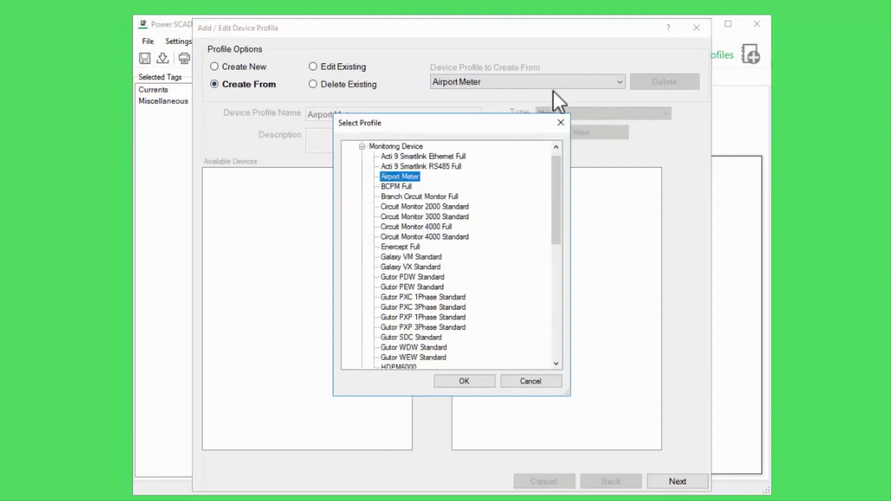
{"action": "scroll", "coordinate": [442, 282], "scroll_direction": "down", "scroll_amount": 7}
{"action": "scroll", "coordinate": [443, 278], "scroll_direction": "down", "scroll_amount": 3}
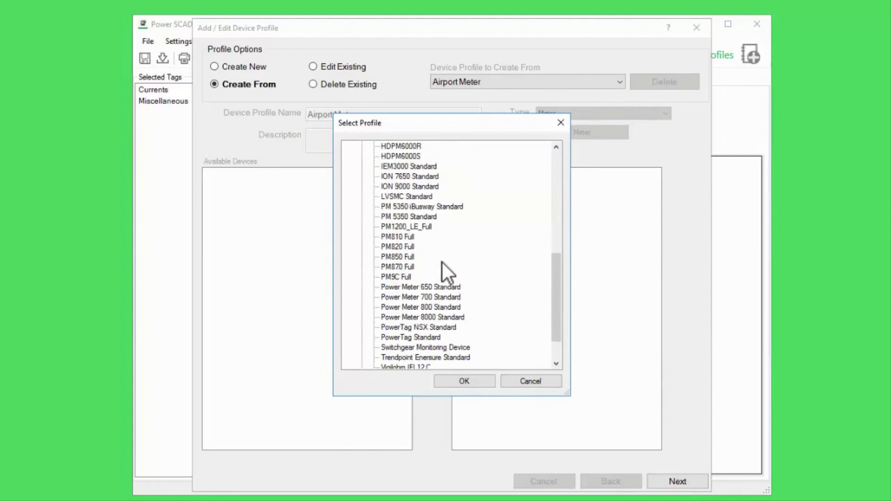
{"action": "double_click", "coordinate": [430, 187]}
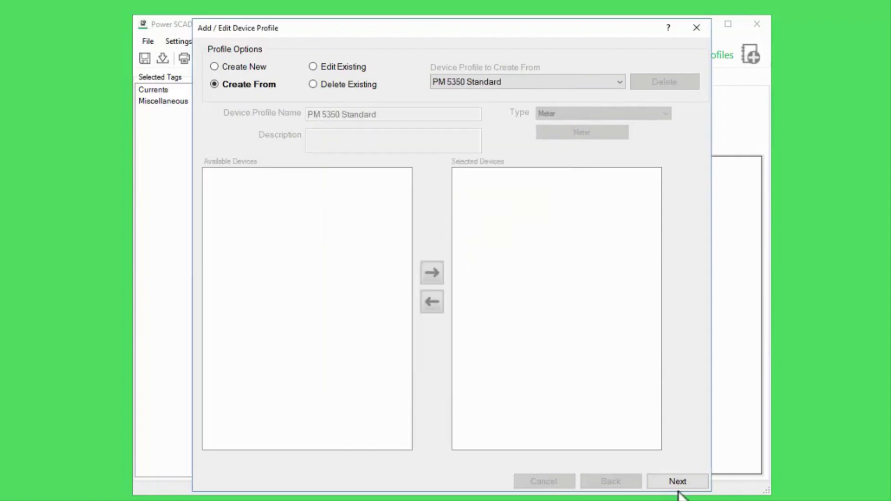
- Name the new profile PM 5350 Example and continue to device selection
{"action": "left_click", "coordinate": [680, 480]}
{"action": "double_click", "coordinate": [364, 113]}
{"action": "type", "text": "Example"}
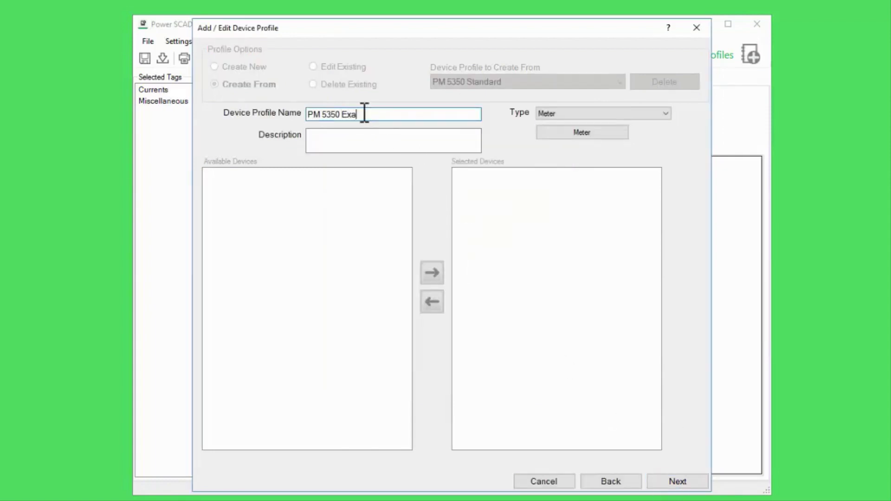
{"action": "left_click", "coordinate": [677, 482]}
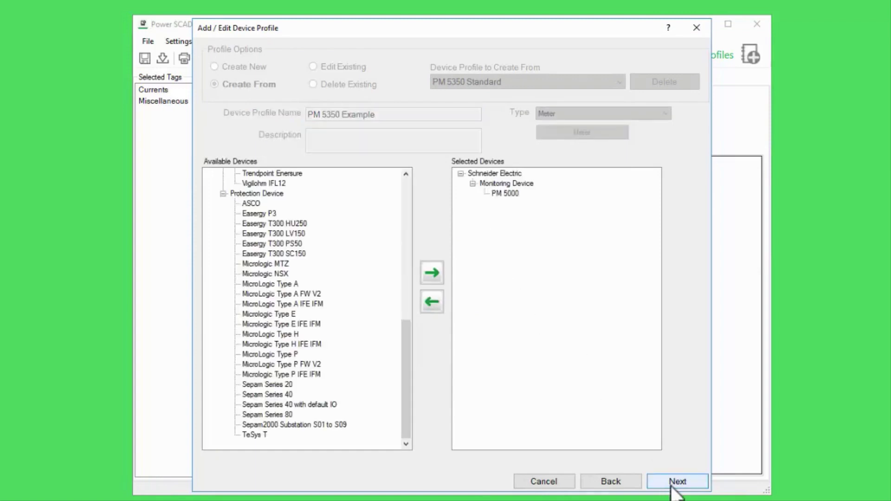
- Advance to the Device Type Tags page and expand the PM 5000 tag tree
{"action": "left_click", "coordinate": [675, 483]}
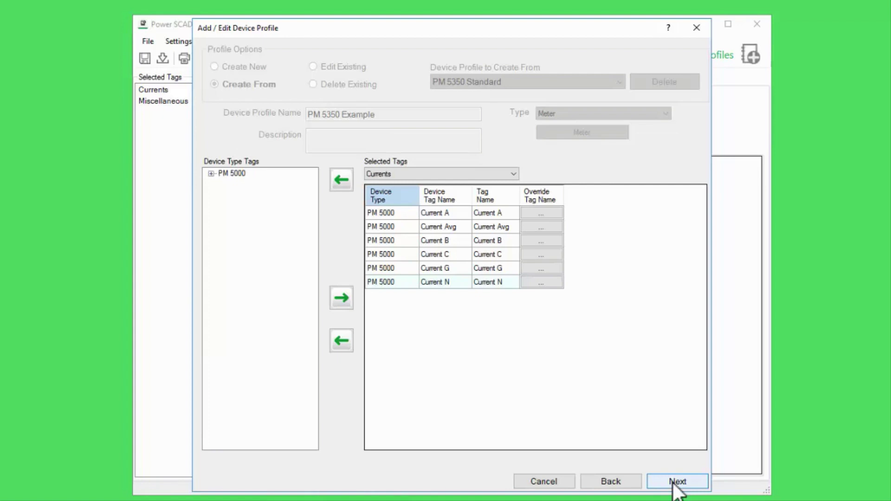
{"action": "left_click", "coordinate": [212, 173]}
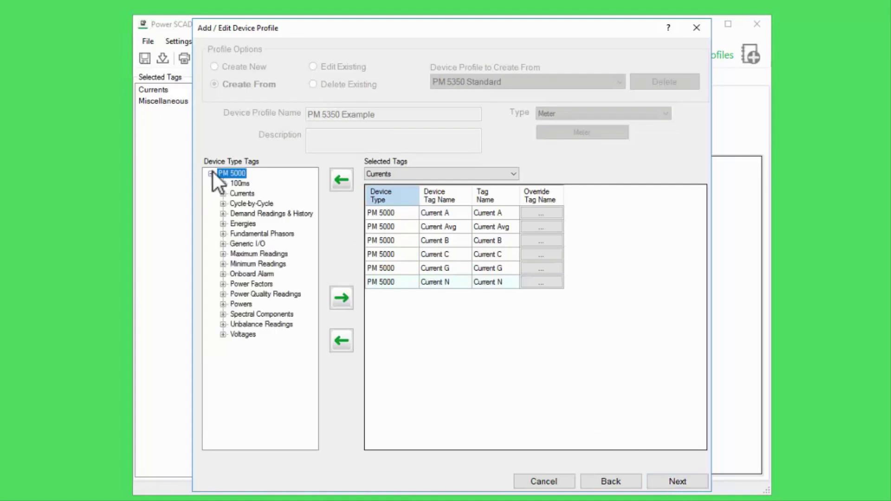
- Expand Onboard Alarm and add its PM 5000 alarm tags, including Custom Alarms 1–5
{"action": "double_click", "coordinate": [244, 274]}
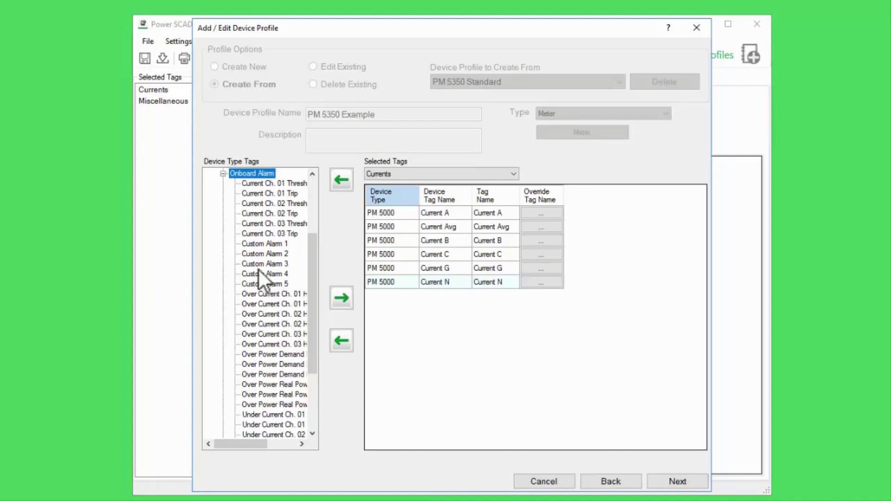
{"action": "double_click", "coordinate": [262, 174]}
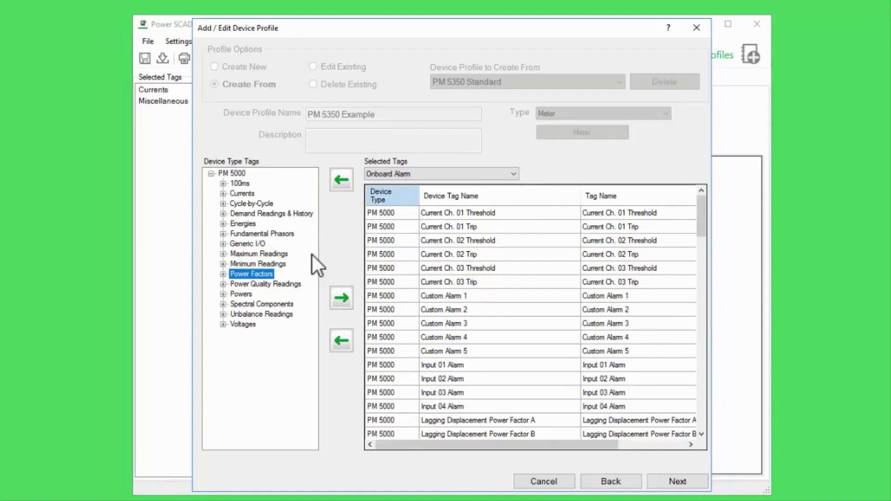
- Pass the PC Based Alarms page and finish the PM 5350 Example profile
{"action": "left_click", "coordinate": [670, 482]}
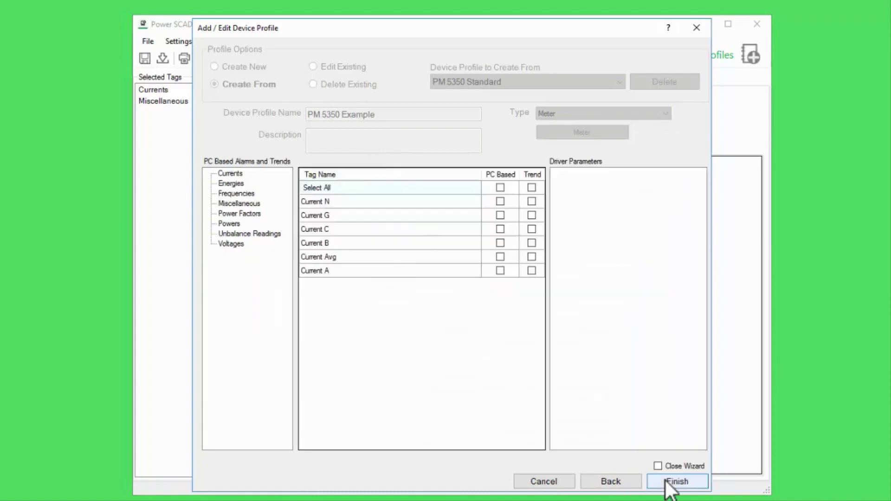
{"action": "left_click", "coordinate": [674, 485]}
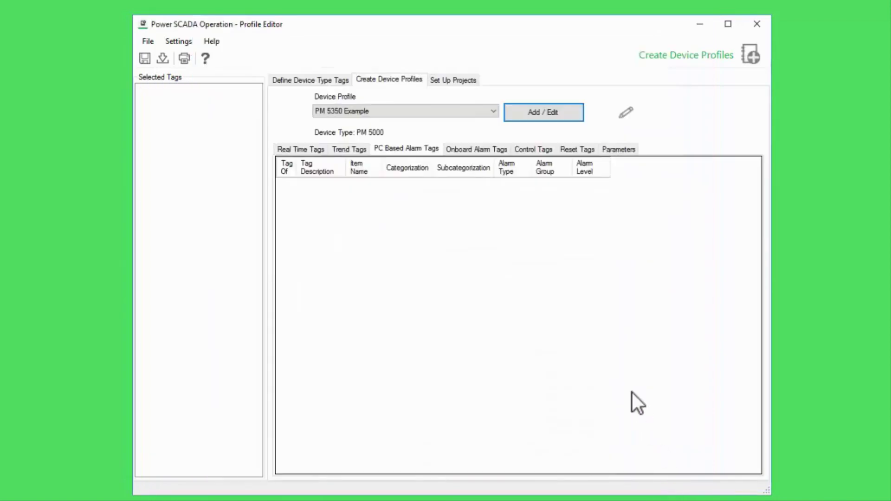